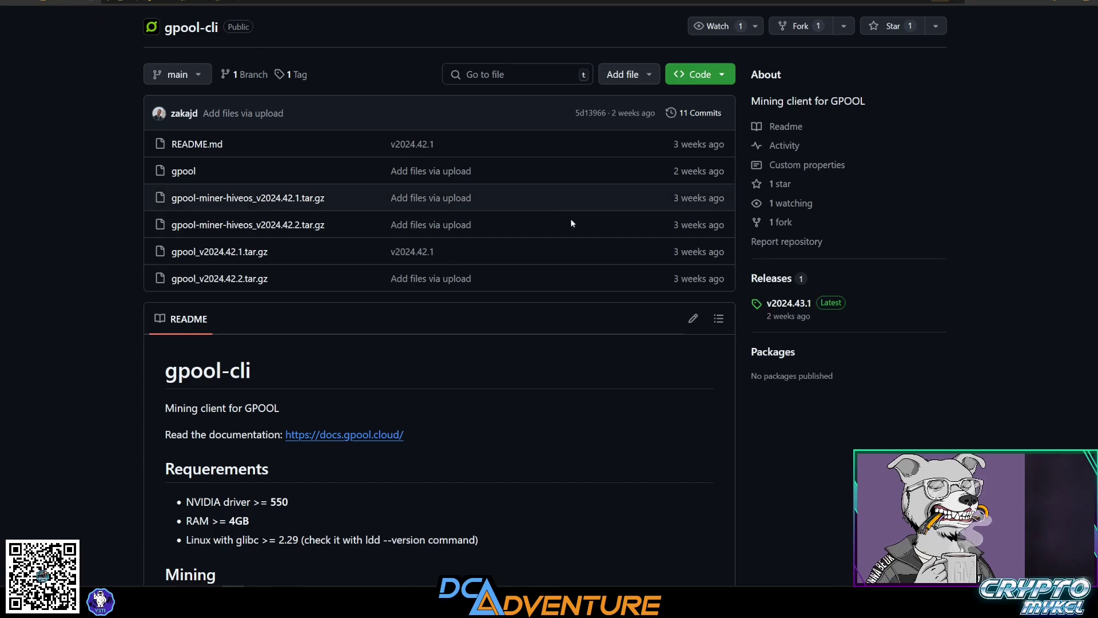
Step: Copy the gpool asset download link from the v2024.43.1 release page
click(787, 305)
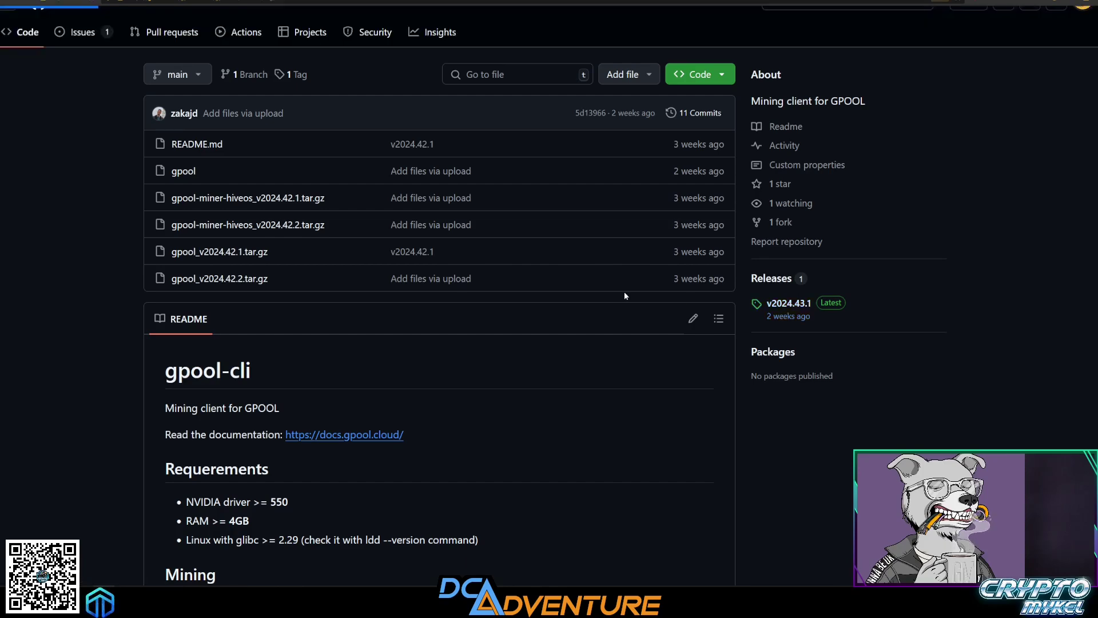
scroll(569, 281, down, 3)
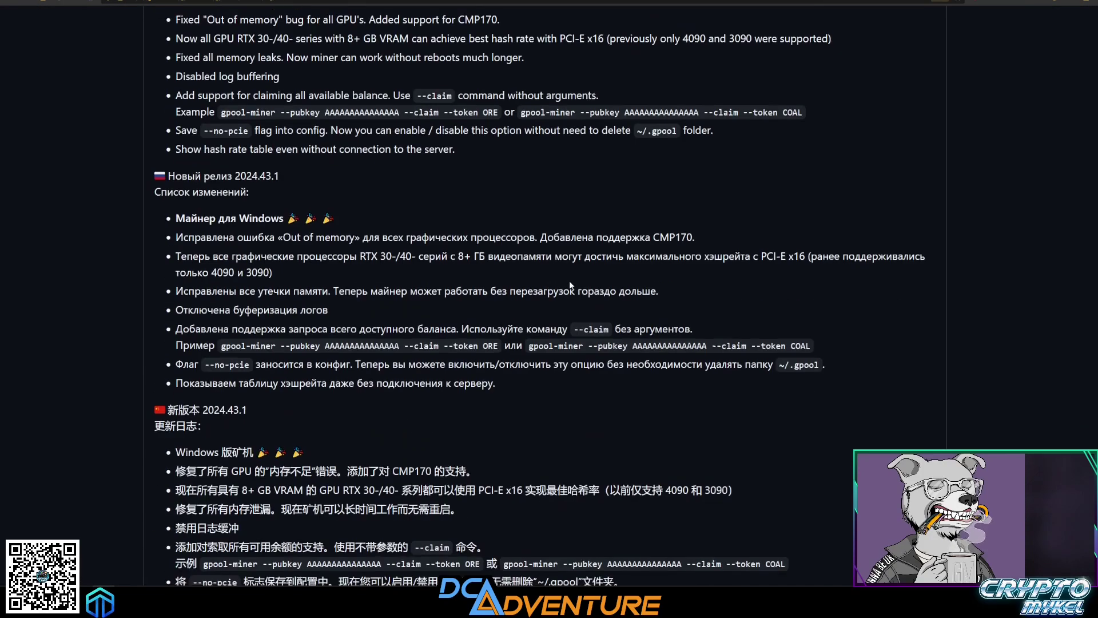
scroll(569, 281, down, 4)
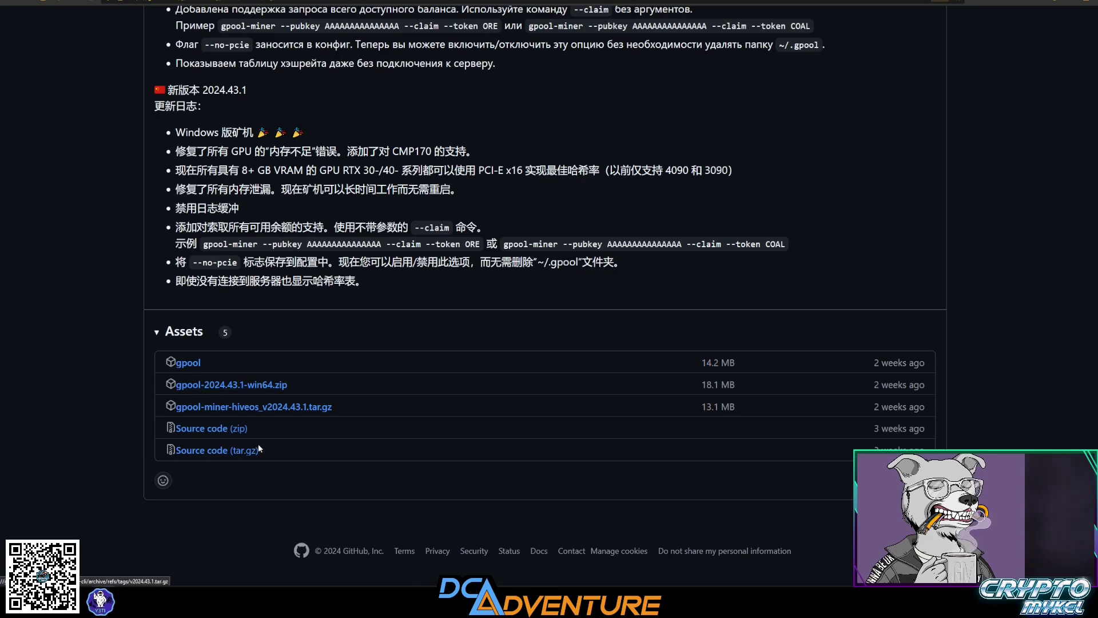
right_click(190, 365)
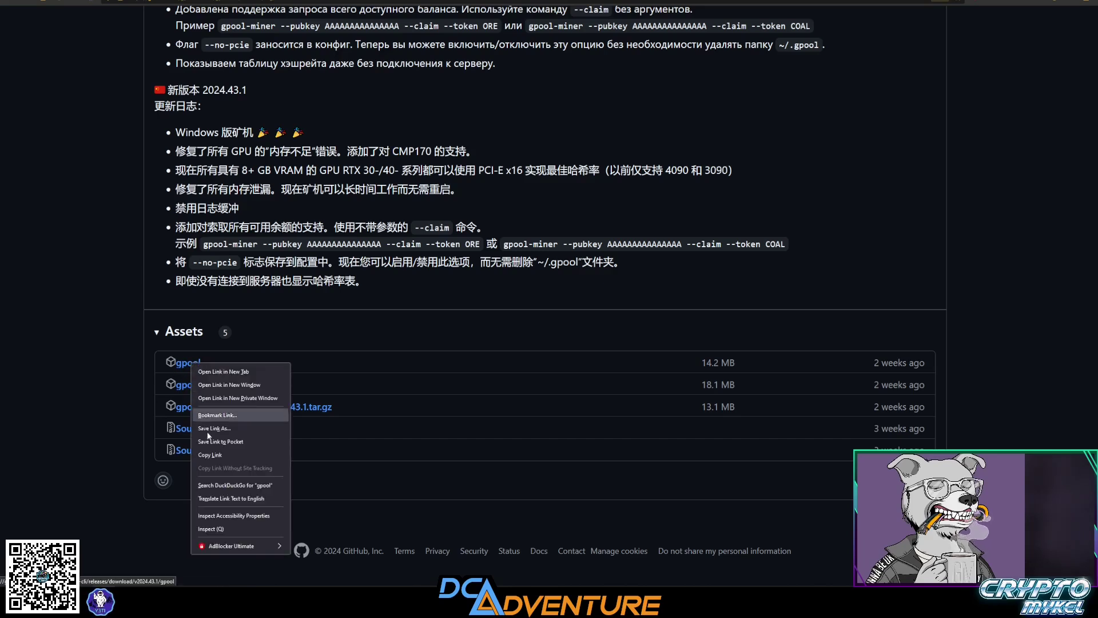
click(216, 456)
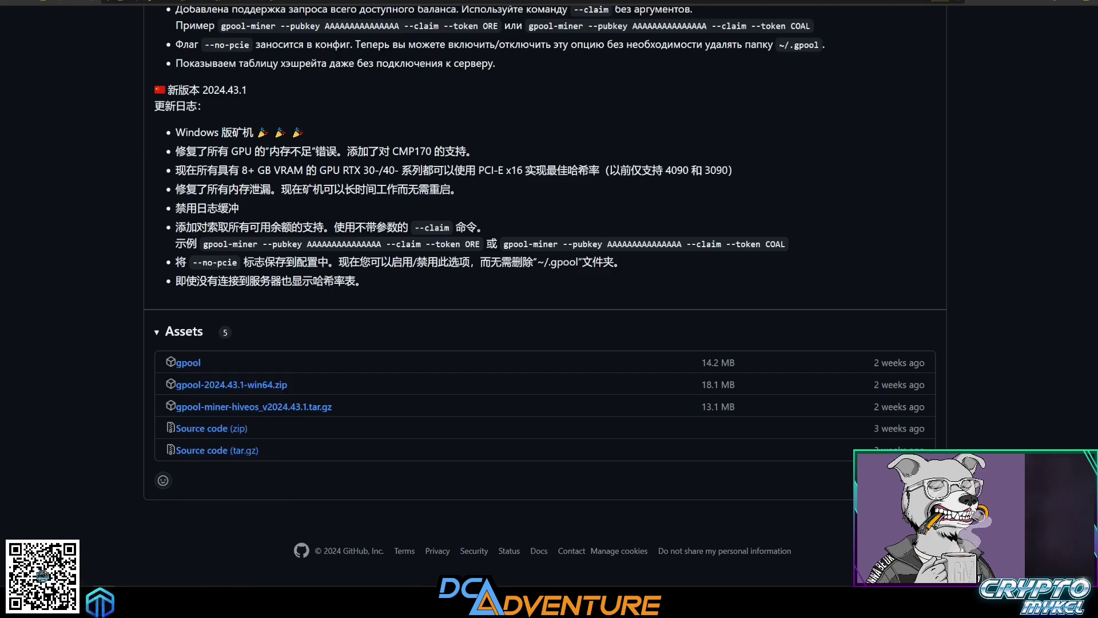
Step: In Jupyter terminal 2, wget the pasted gpool release URL and chmod +x gpool
key(ctrl+Tab)
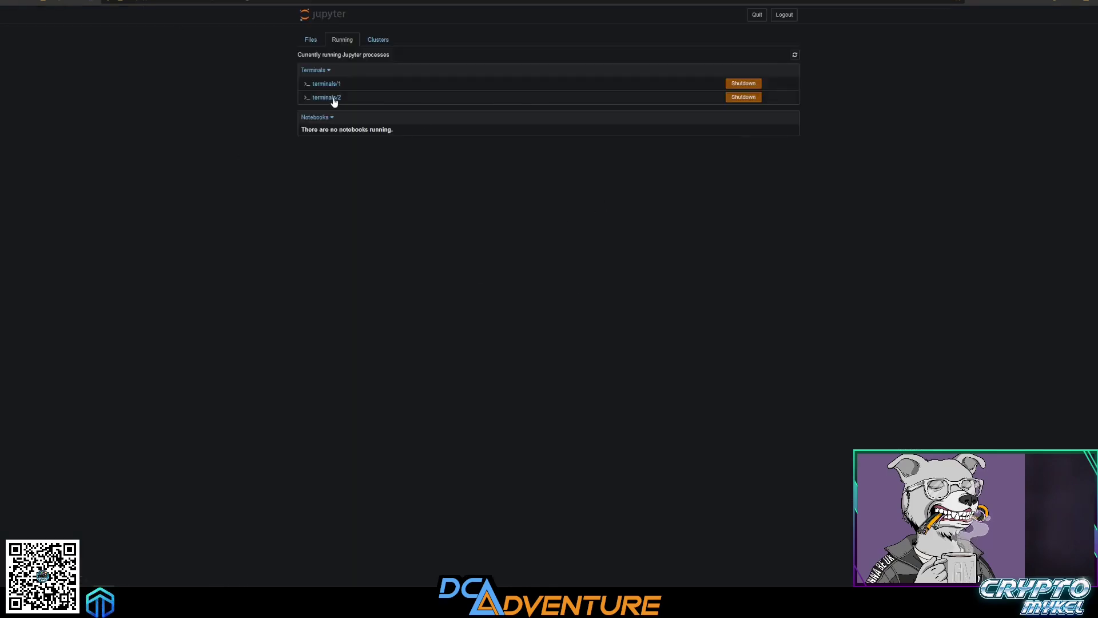
click(335, 98)
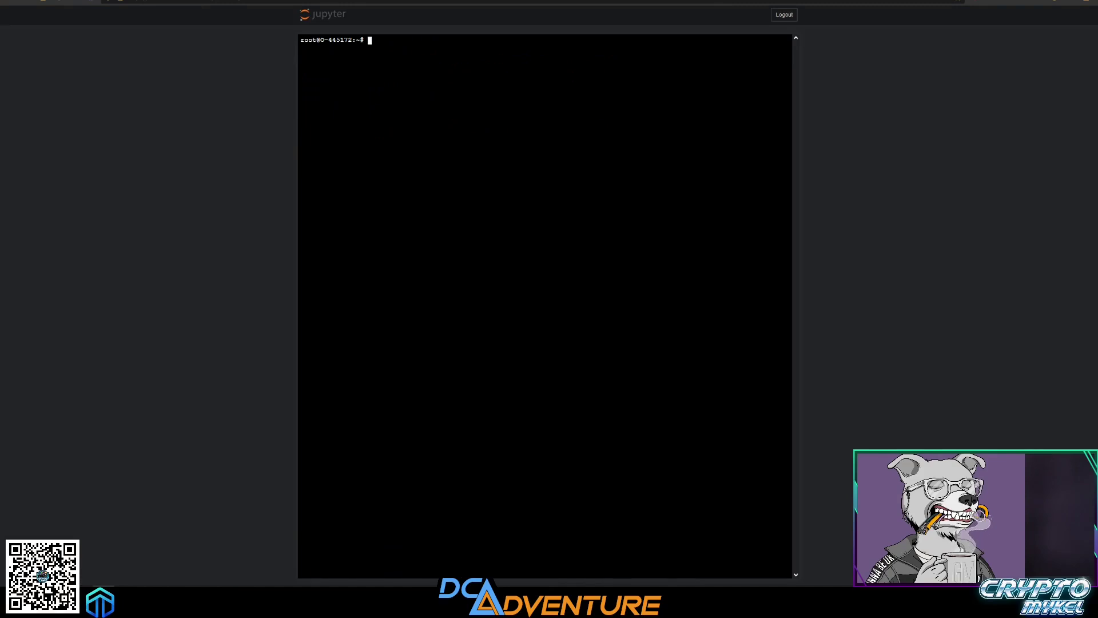
text(wget)
text(https://github.com/gpool-cloud/gpool-cli/releases/download/v2024.43.1/gpool)
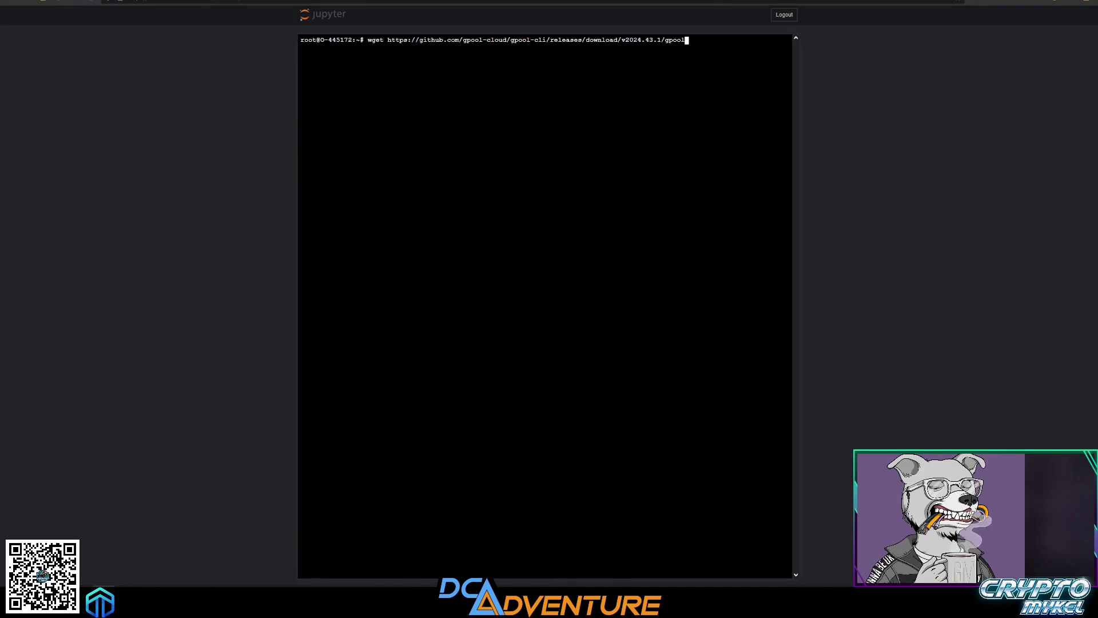
key(Return)
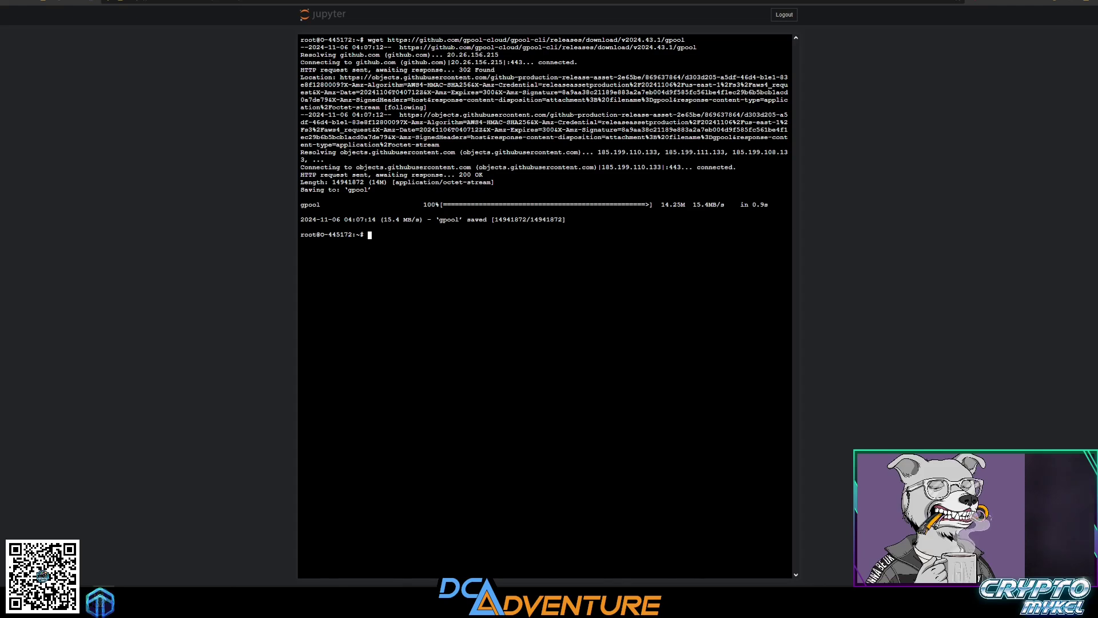
text(ch)
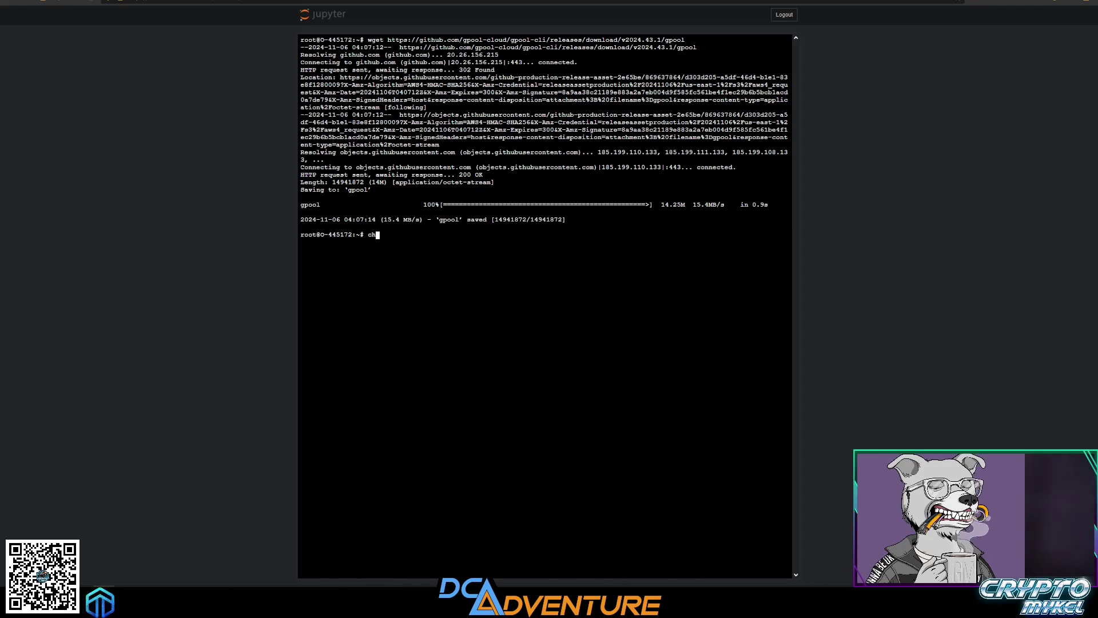
text(mod)
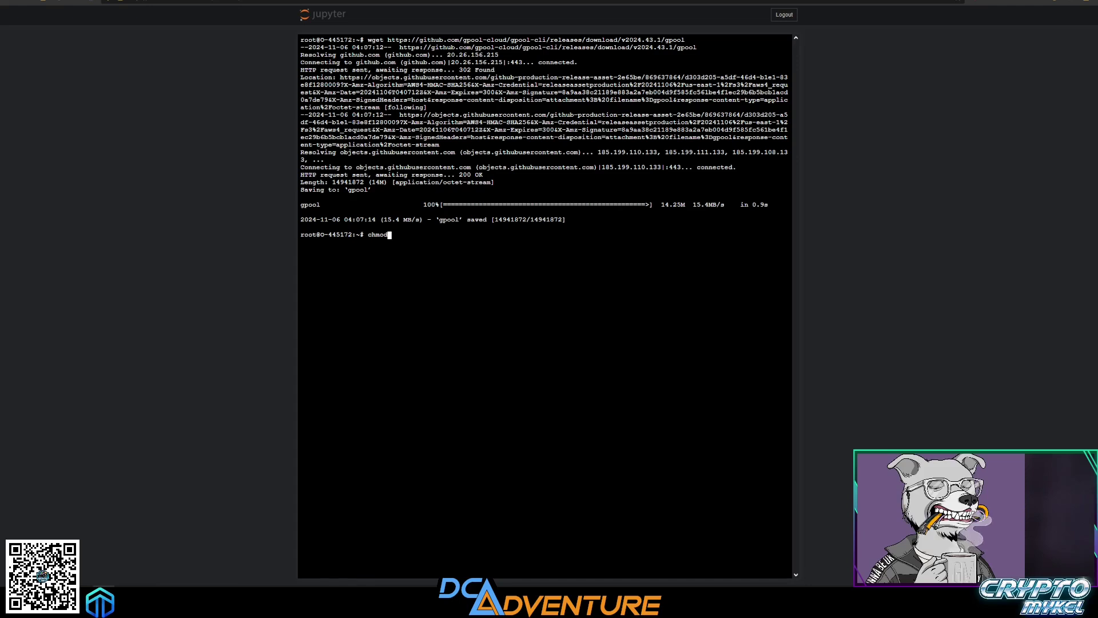
text( +x )
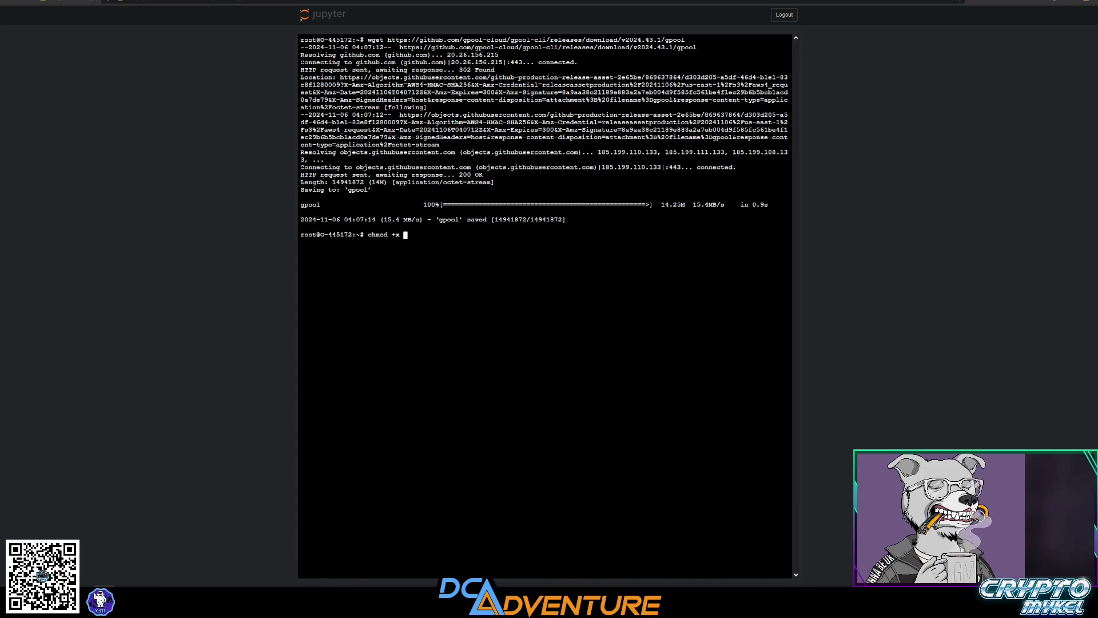
text(gpool)
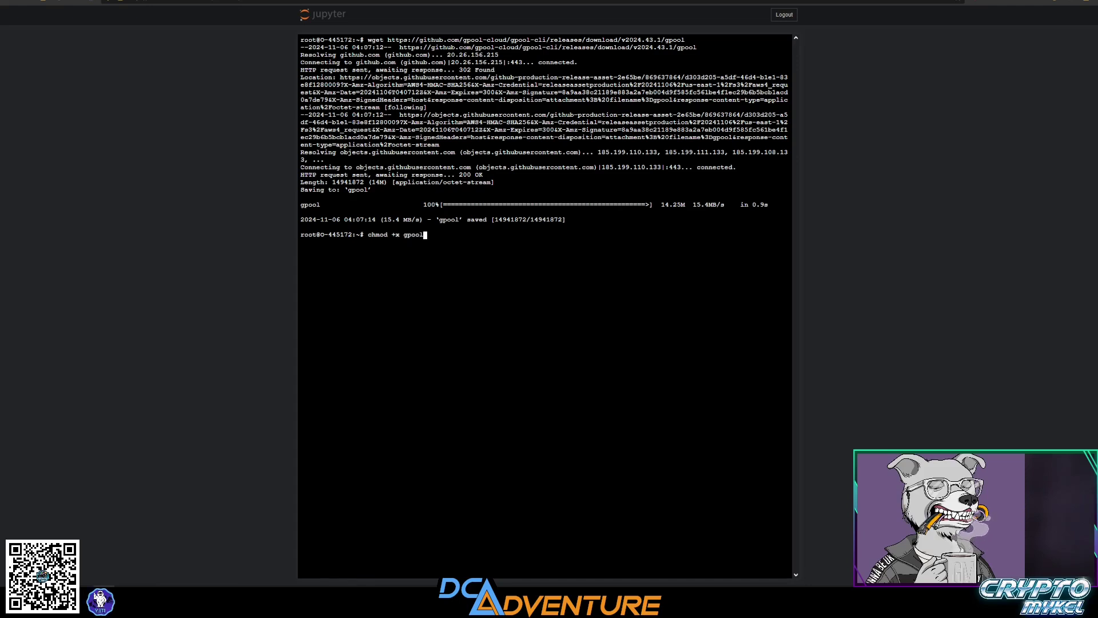
key(Return)
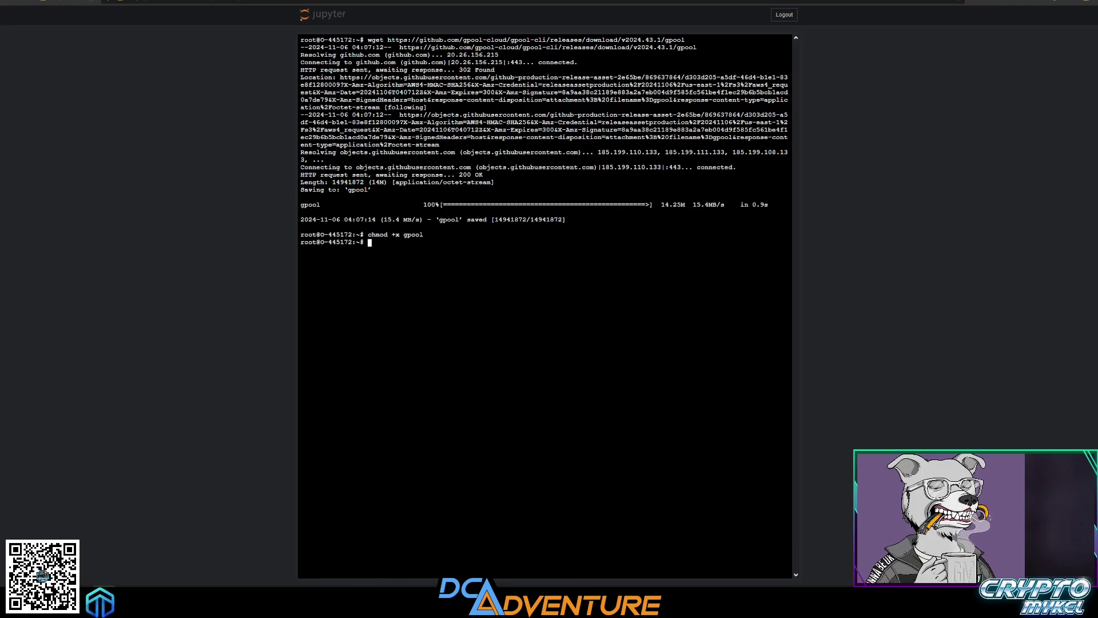
text(./)
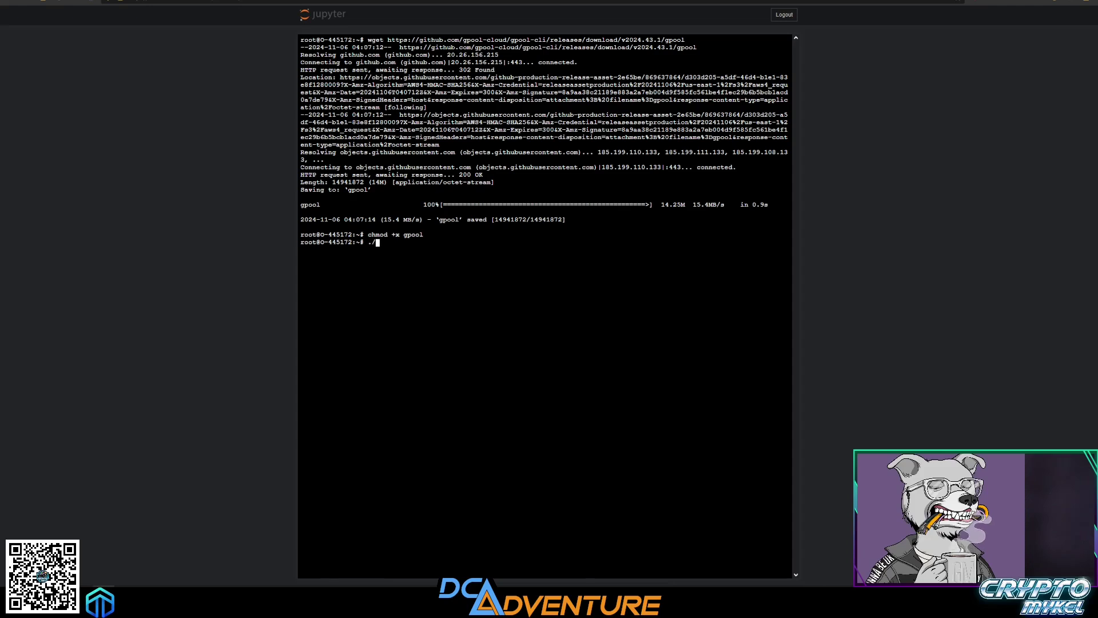
text(g)
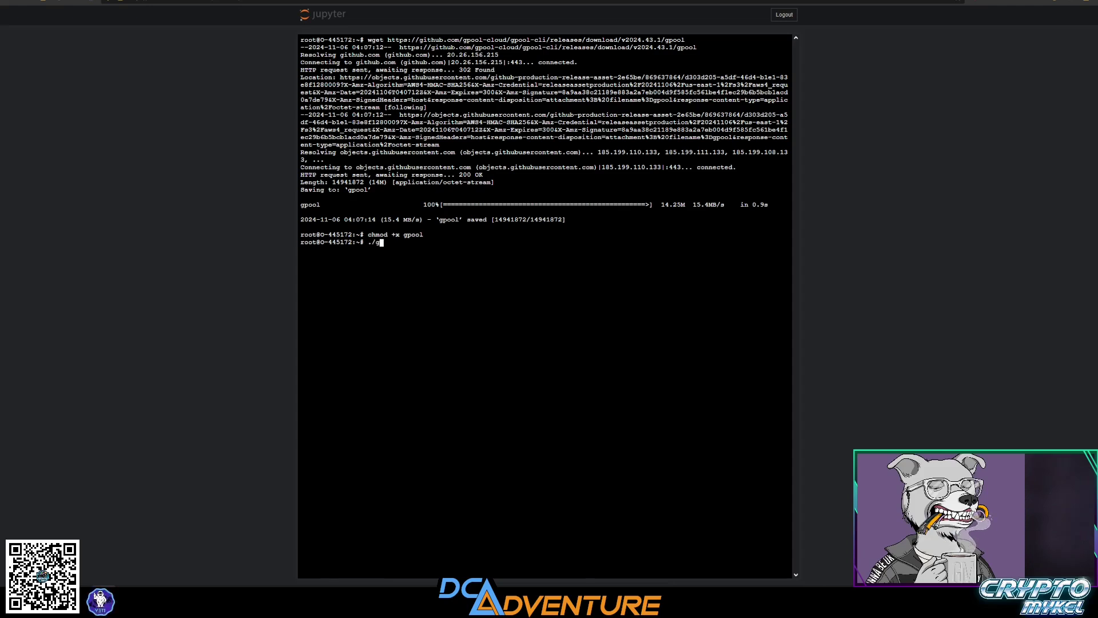
text(pool -)
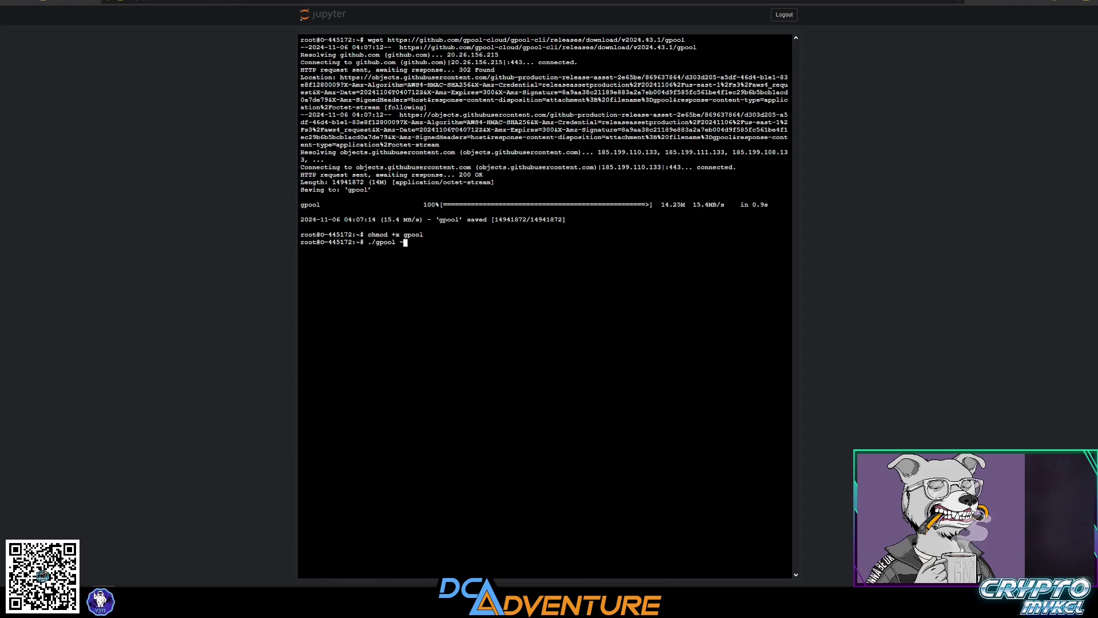
text(-pub)
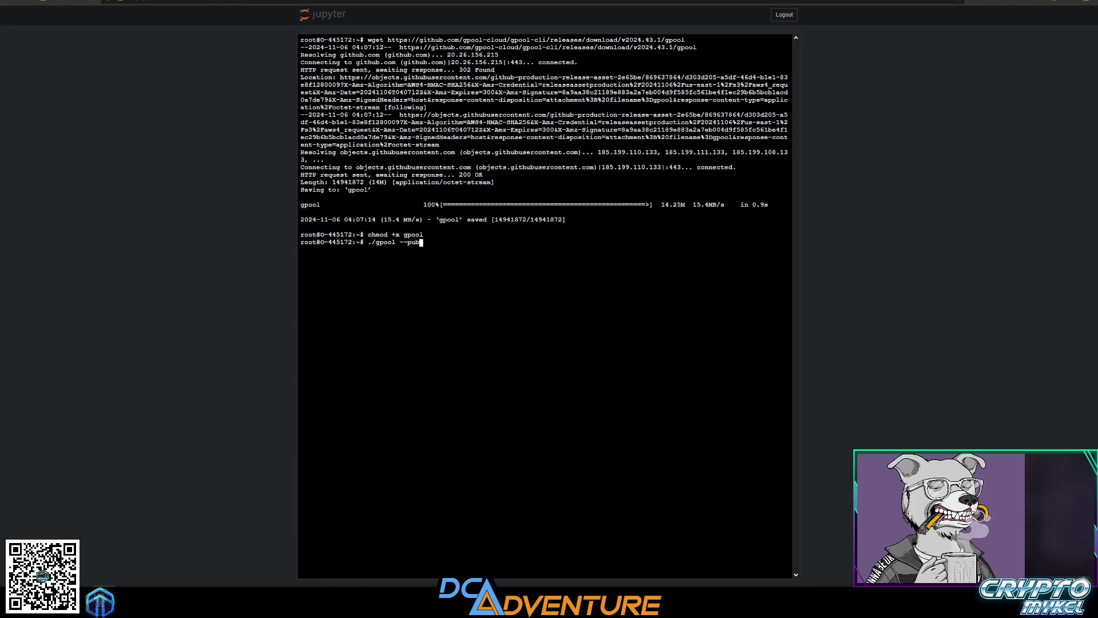
text(key )
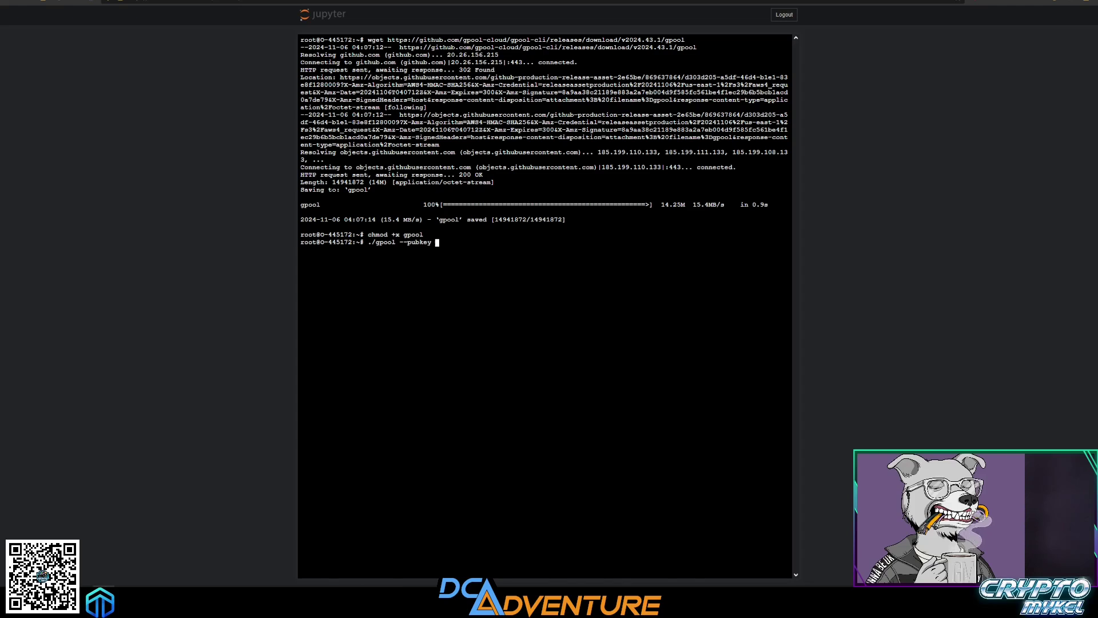
text(address)
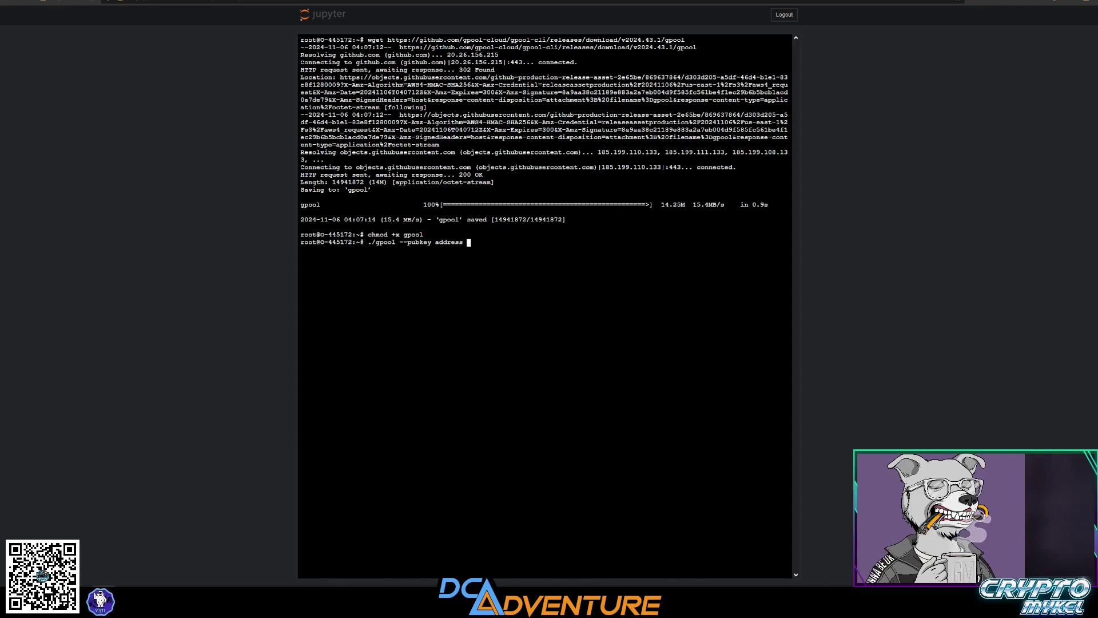
text(--)
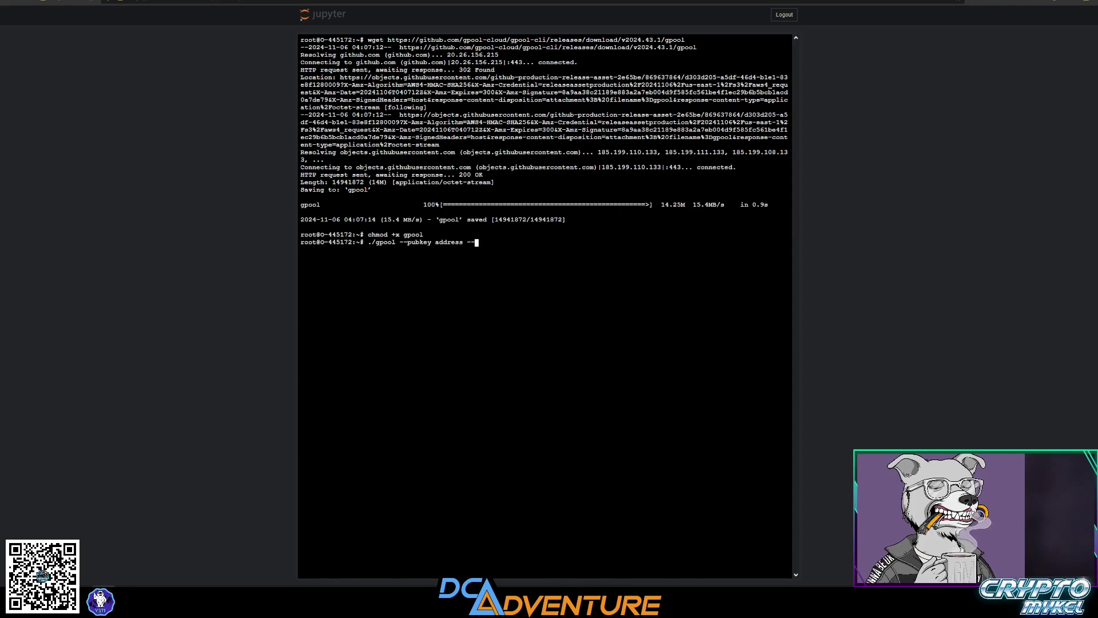
text(no-)
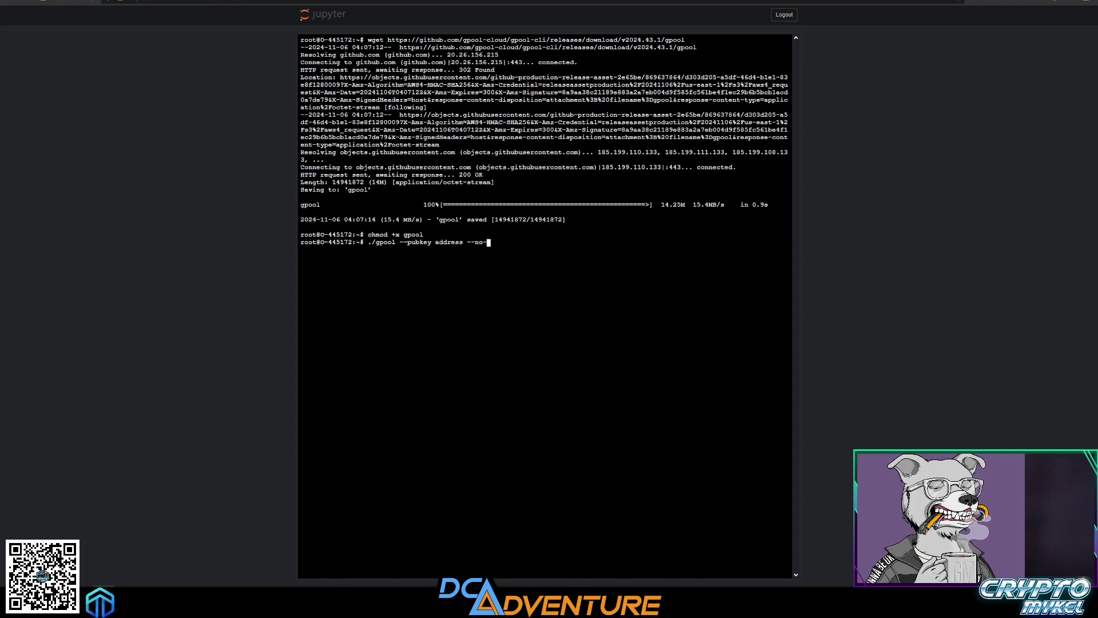
text(pcie)
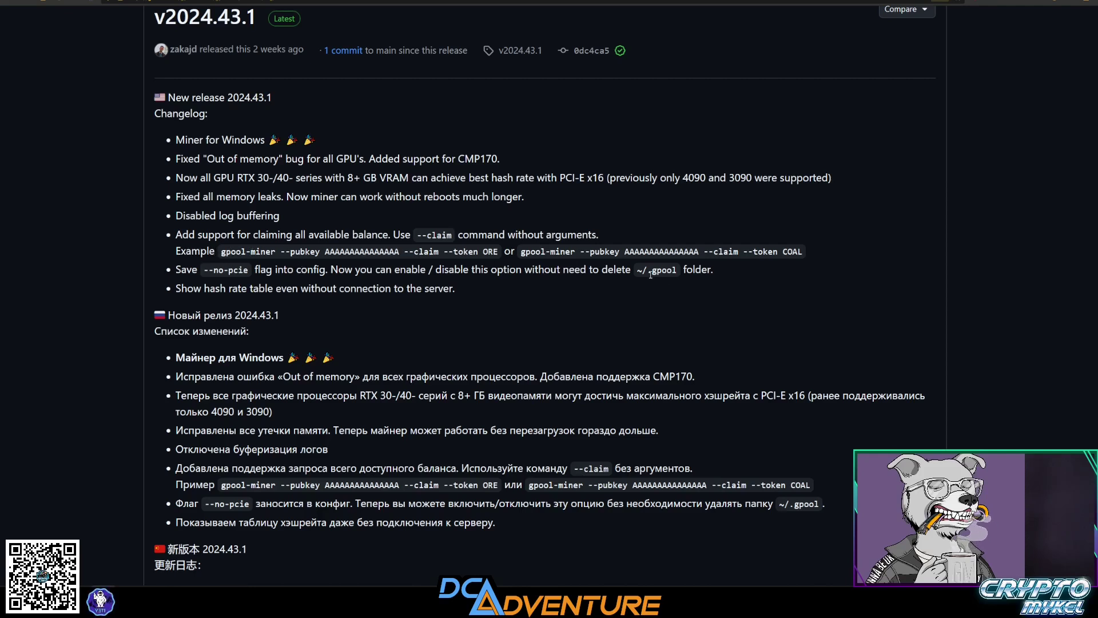
Step: Highlight the ~/.gpool folder, --pubkey and --token ORE examples, then the full arguments through --token COAL
drag(636, 269, 677, 270)
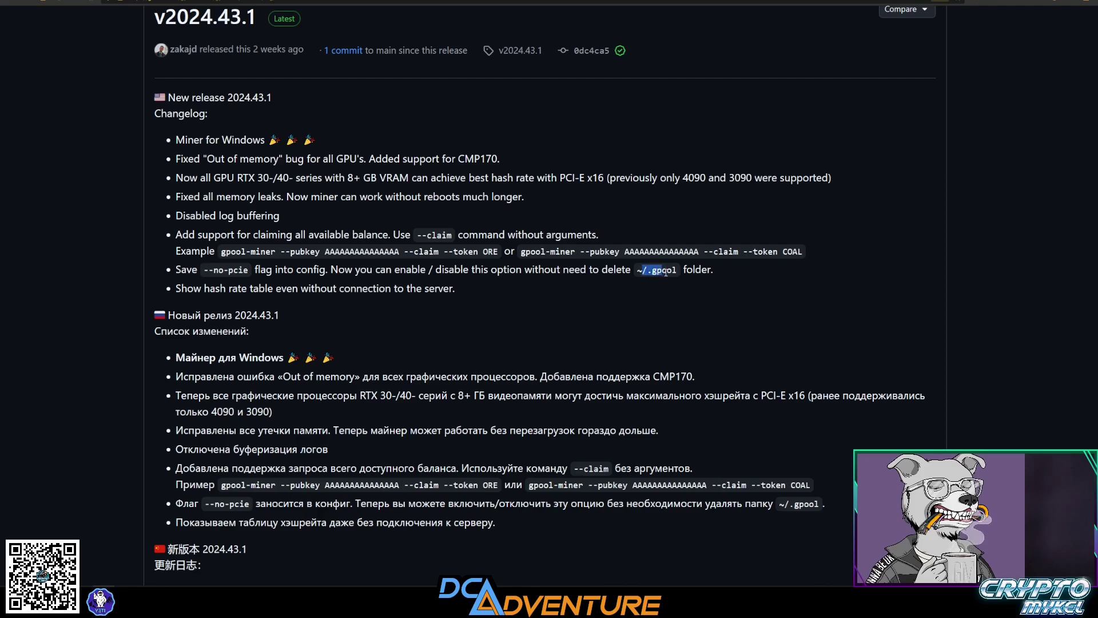
click(249, 255)
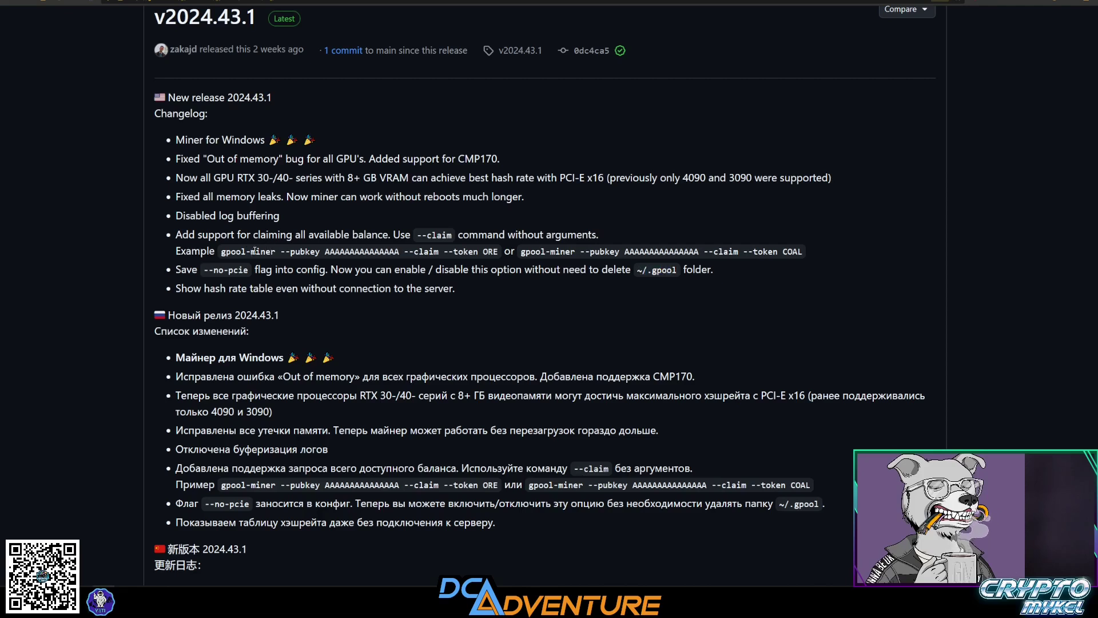
drag(279, 251, 441, 251)
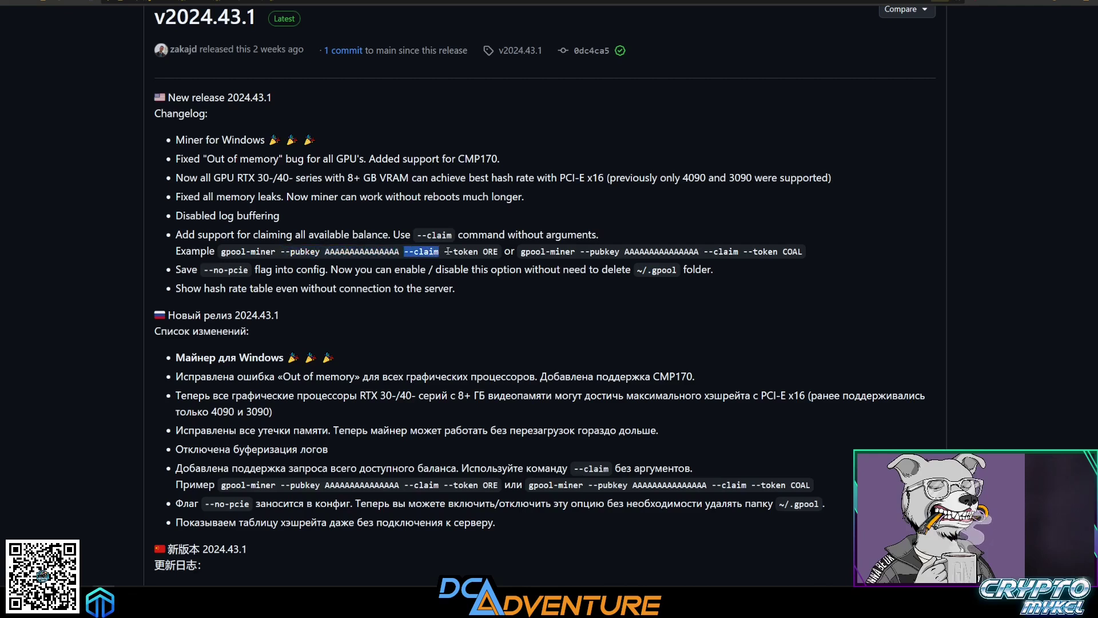
drag(443, 251, 499, 252)
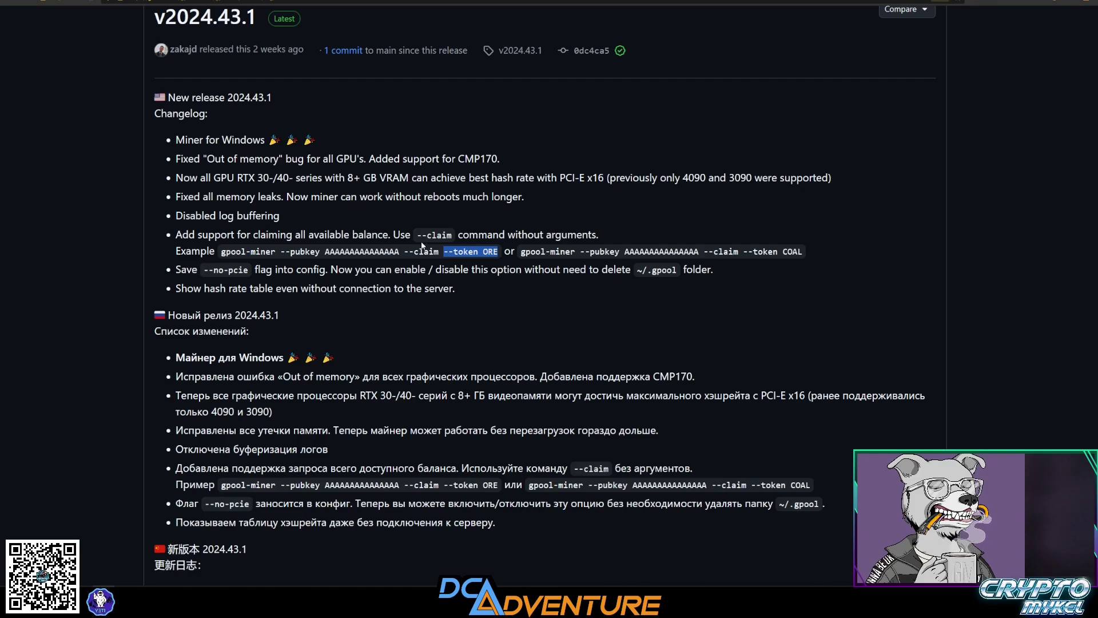
click(265, 257)
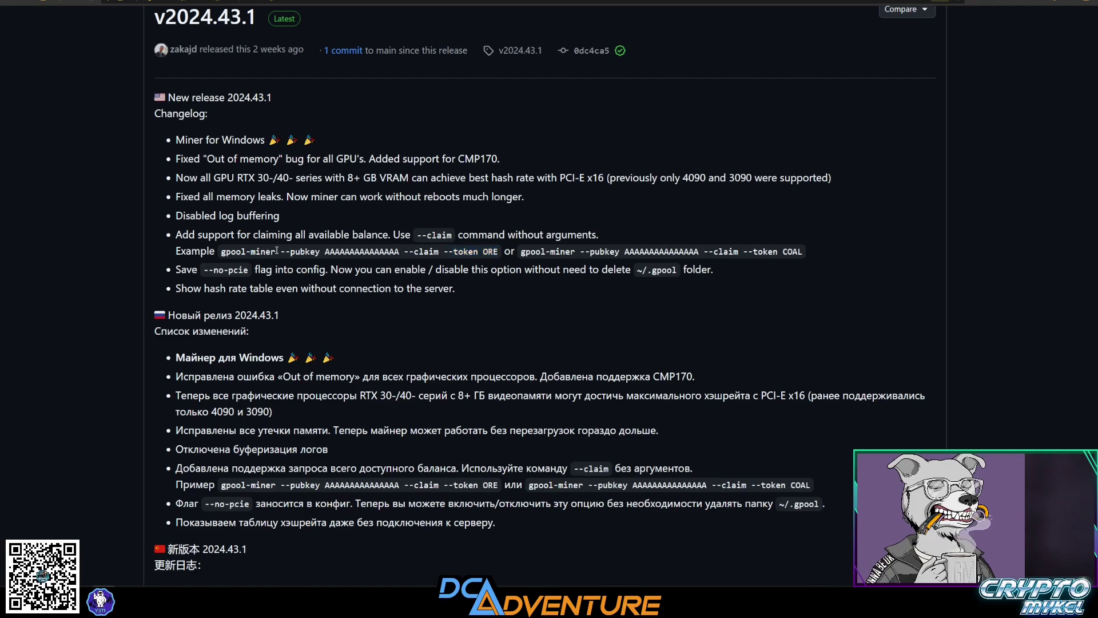
drag(276, 250, 800, 251)
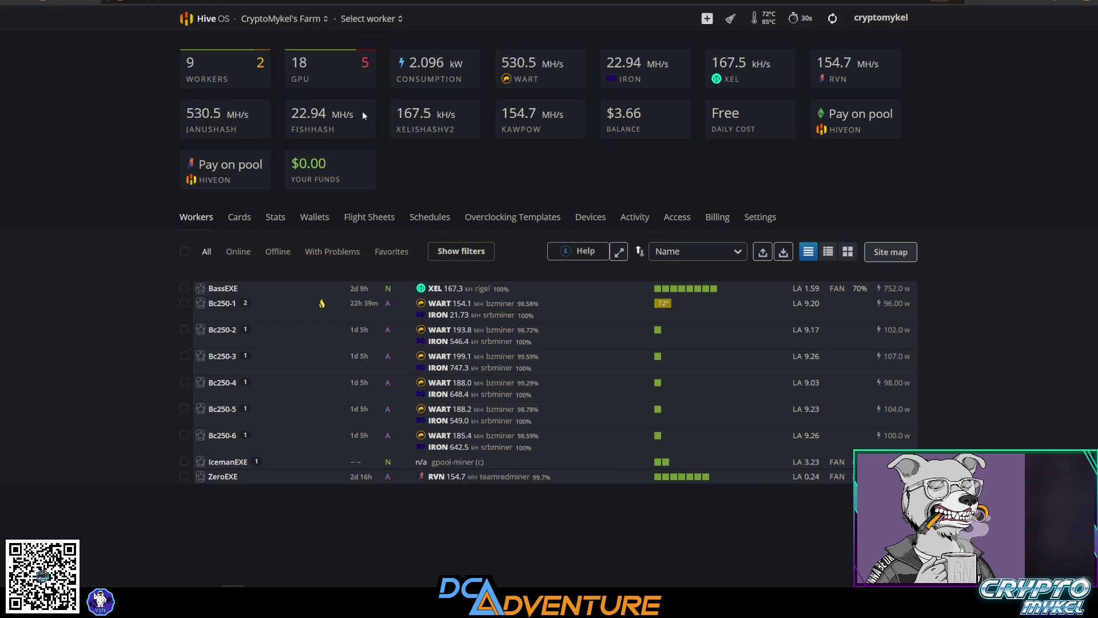
Step: View the IcemanEXE worker's details, its Hive Shell option and its assigned ORE-COAL flight sheet
click(238, 464)
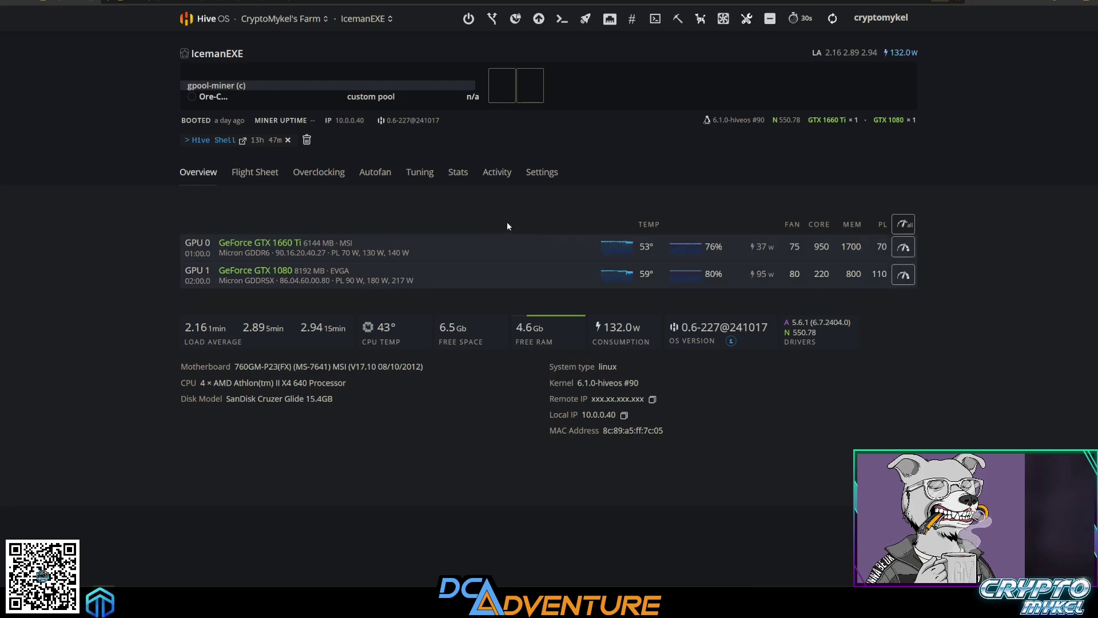
click(243, 142)
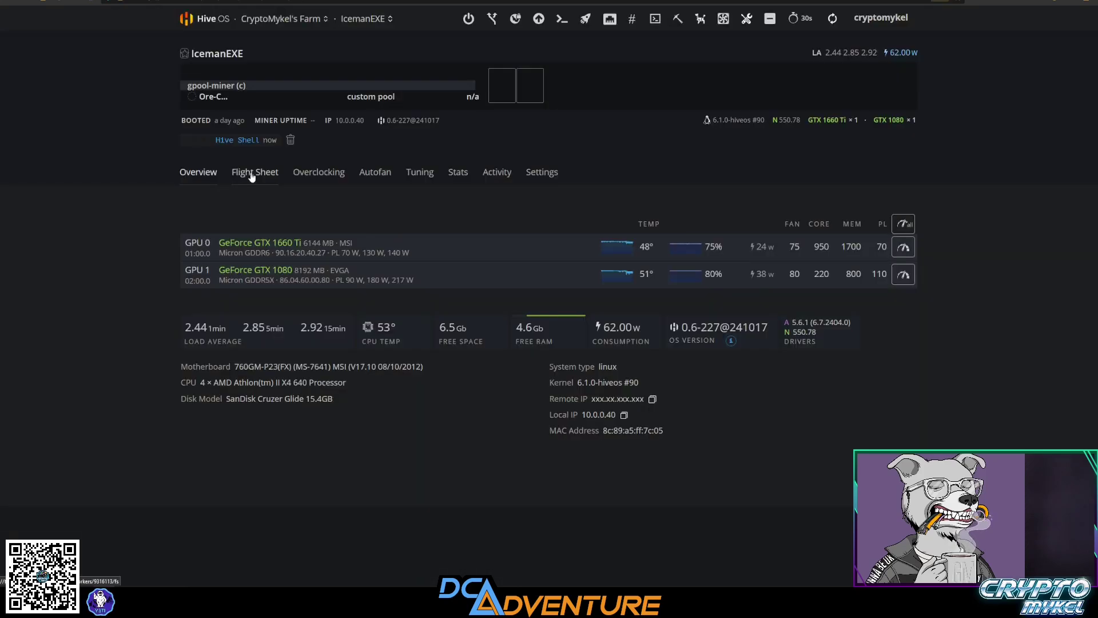
click(252, 174)
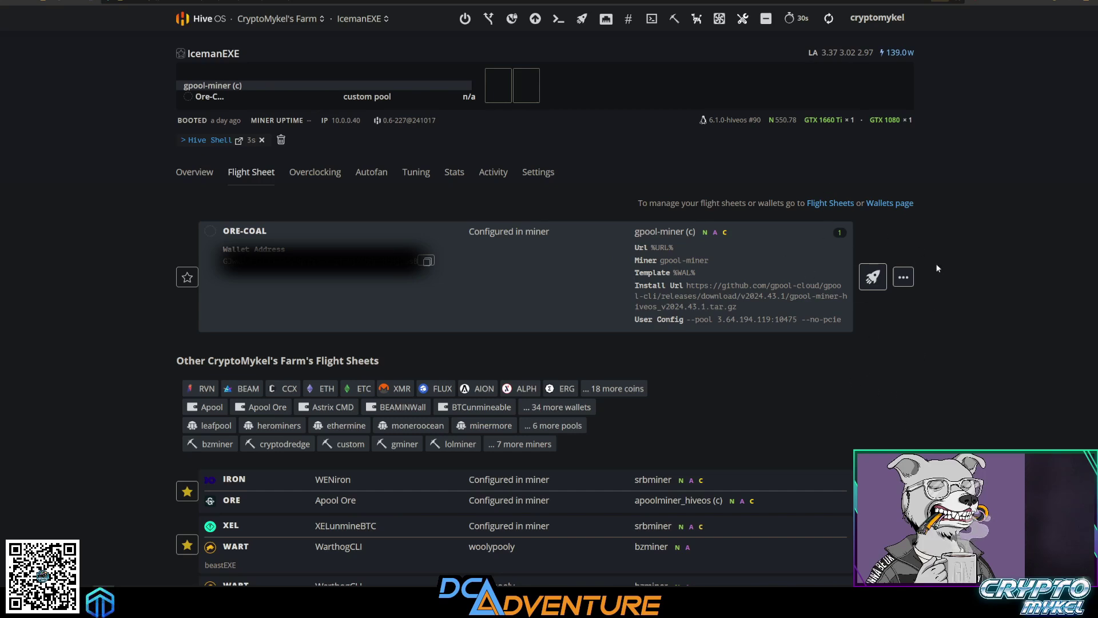
Step: Start a new flight sheet with Ore-Coal as coin and the Ore-Coal wallet
click(831, 203)
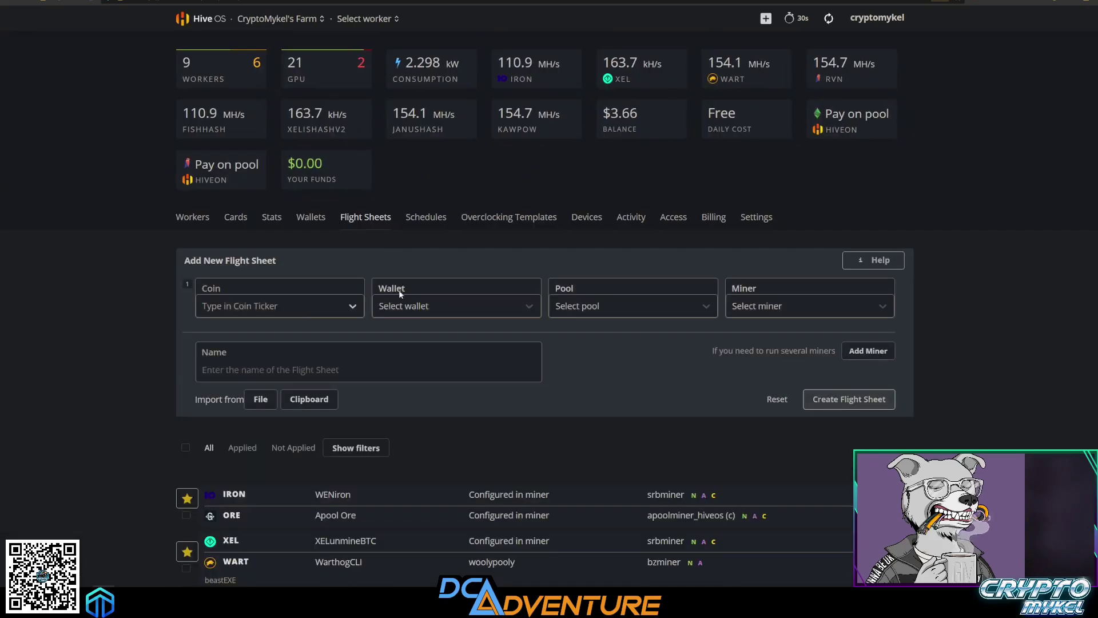
click(303, 305)
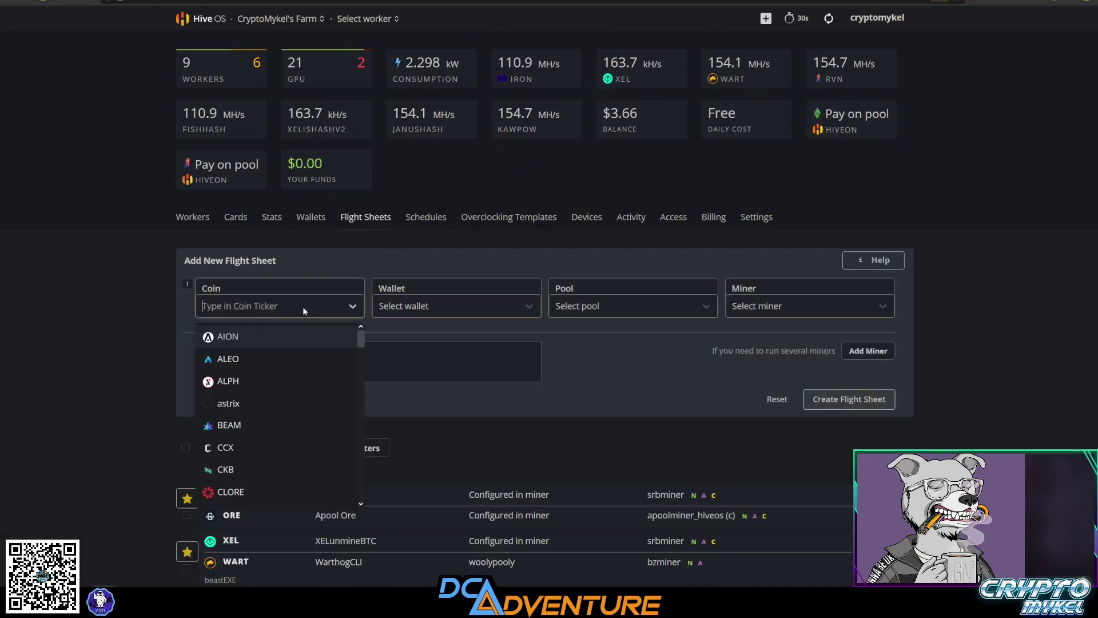
text(ore)
key(Return)
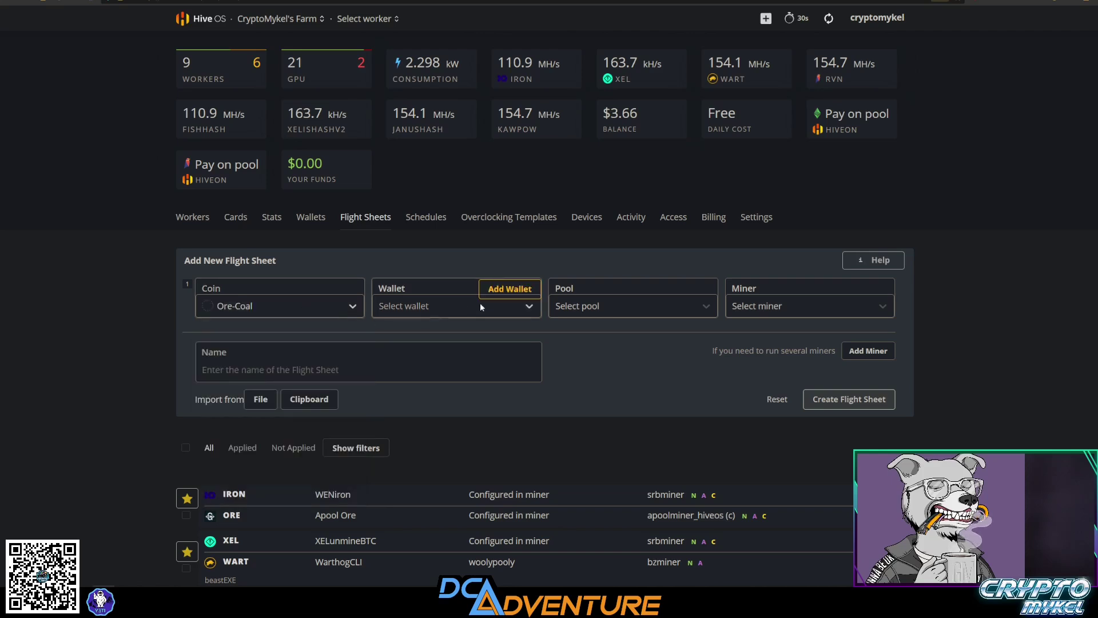
click(481, 306)
click(420, 334)
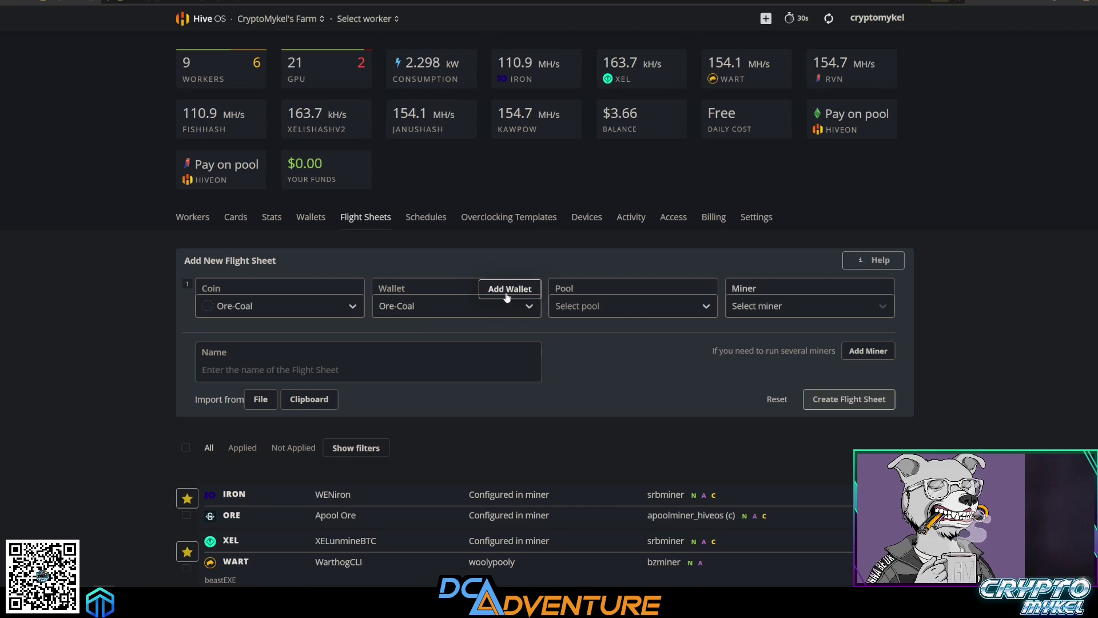
Step: Set the pool to Configure in miner and choose the Custom miner
click(601, 306)
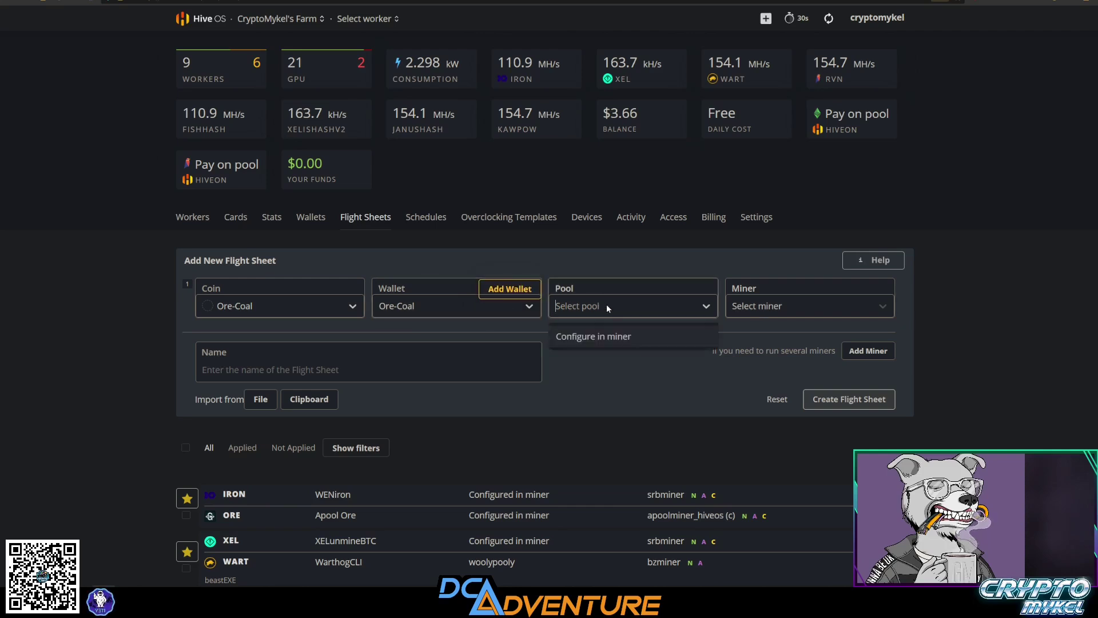
click(604, 337)
click(850, 307)
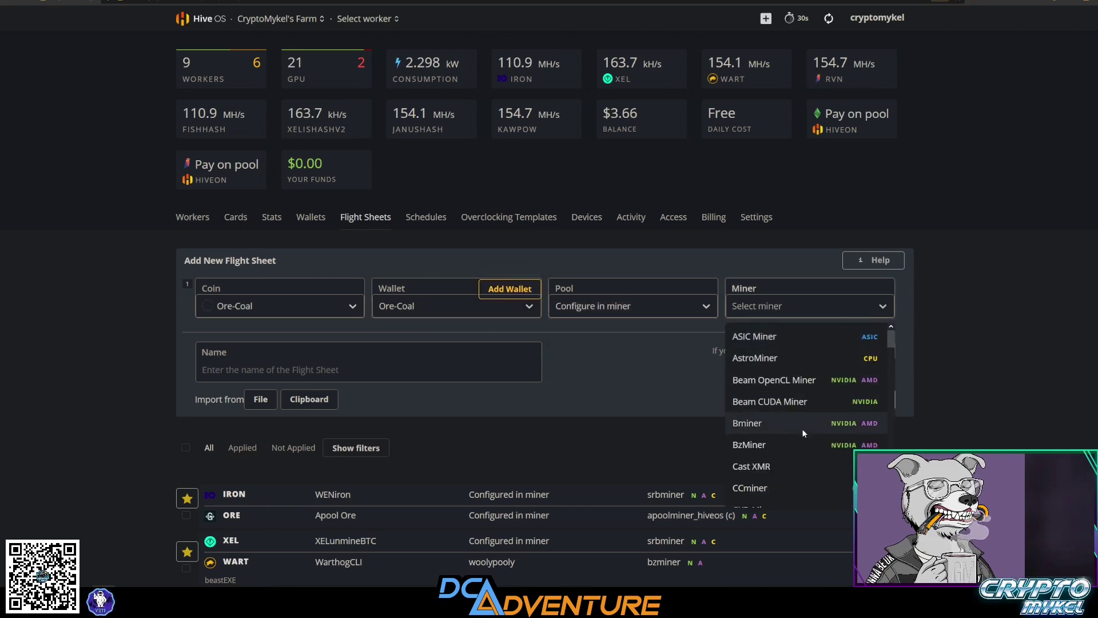
scroll(802, 425, down, 2)
scroll(780, 377, down, 2)
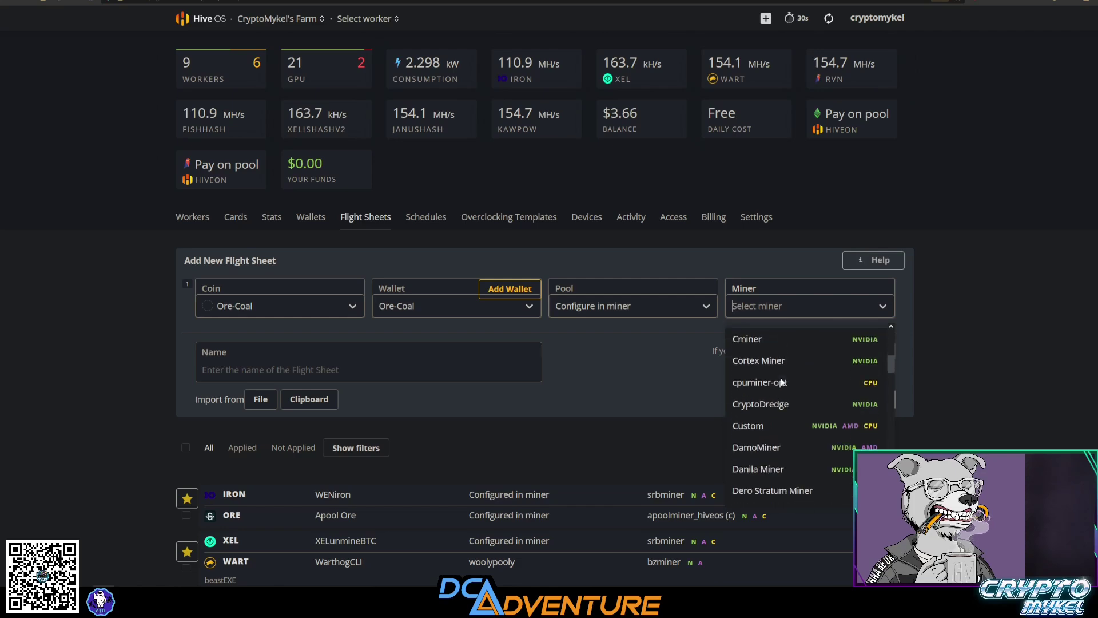
click(775, 428)
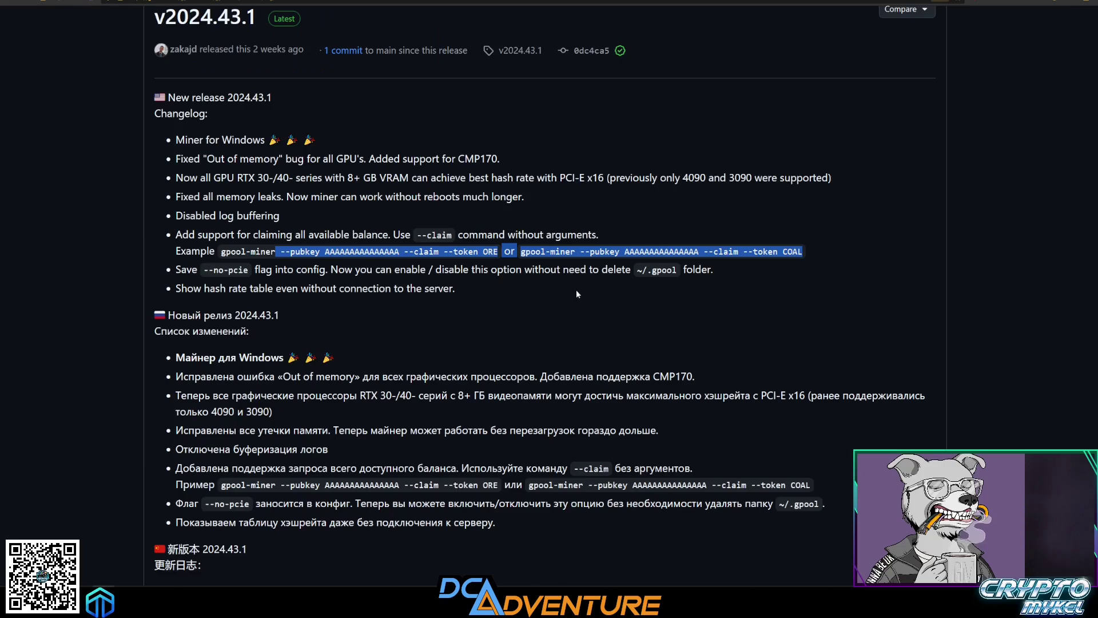
scroll(577, 291, down, 4)
scroll(577, 297, down, 2)
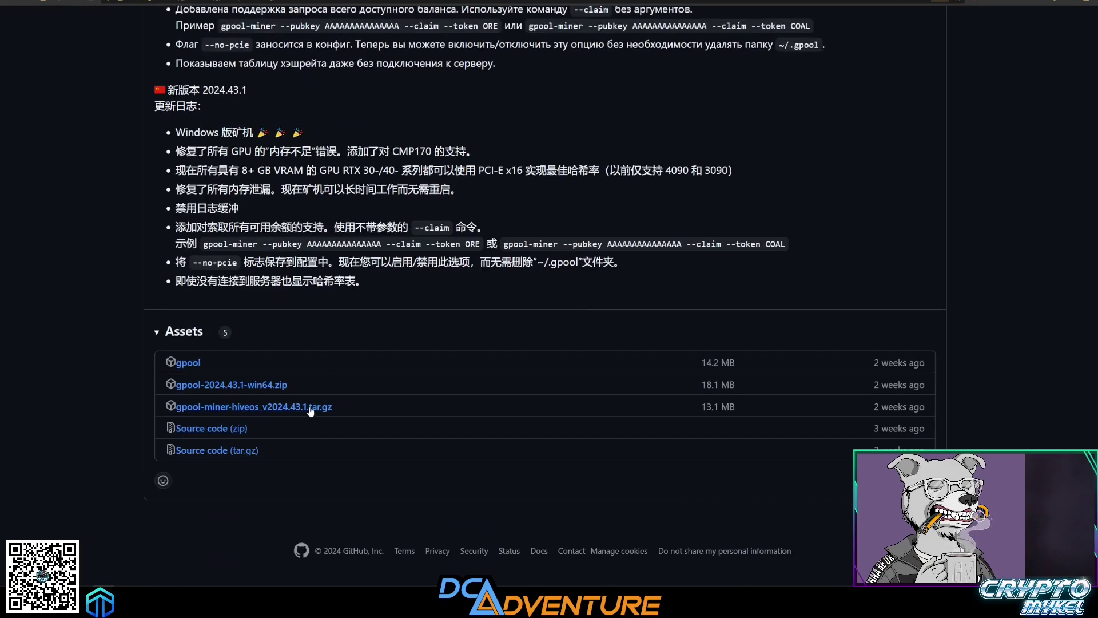
Step: Paste the copied hiveos release download link as the custom miner's Installation URL
right_click(315, 407)
click(391, 240)
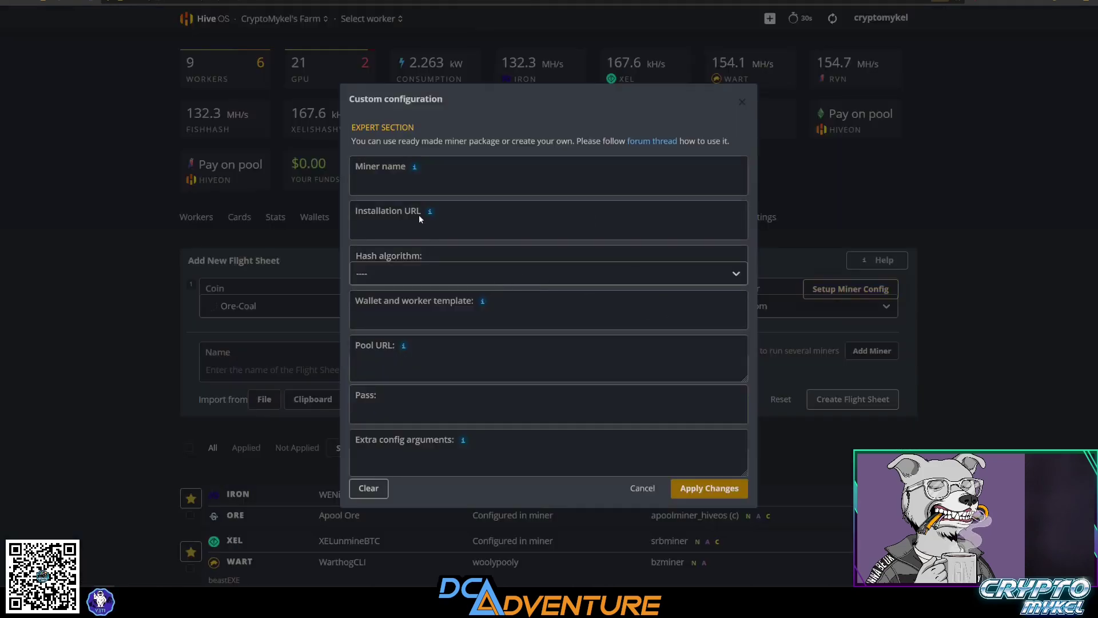
right_click(415, 228)
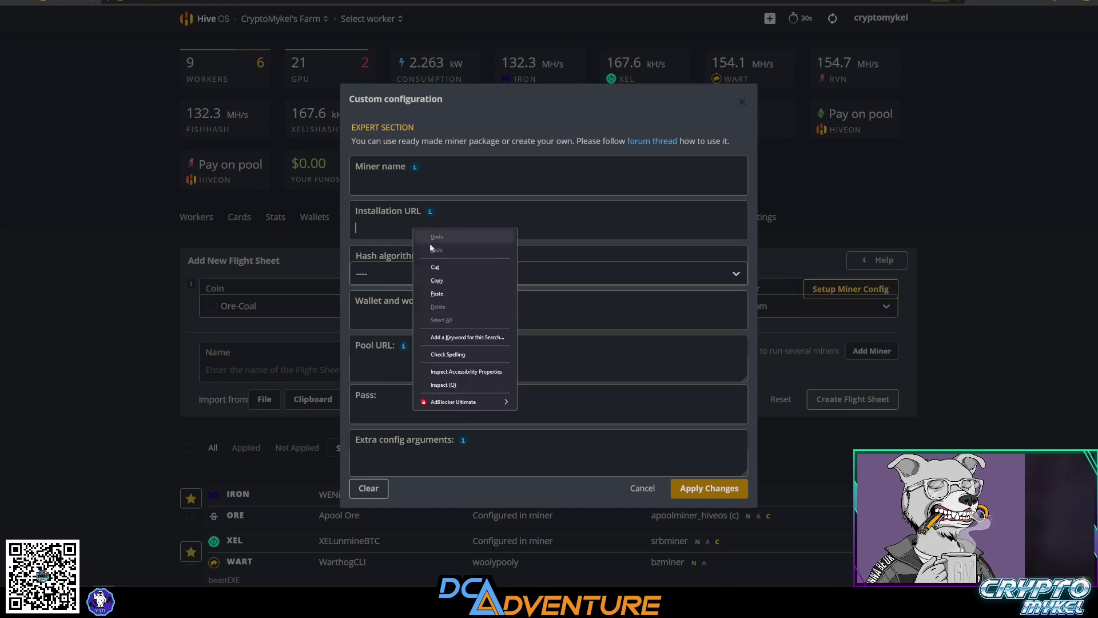
click(440, 294)
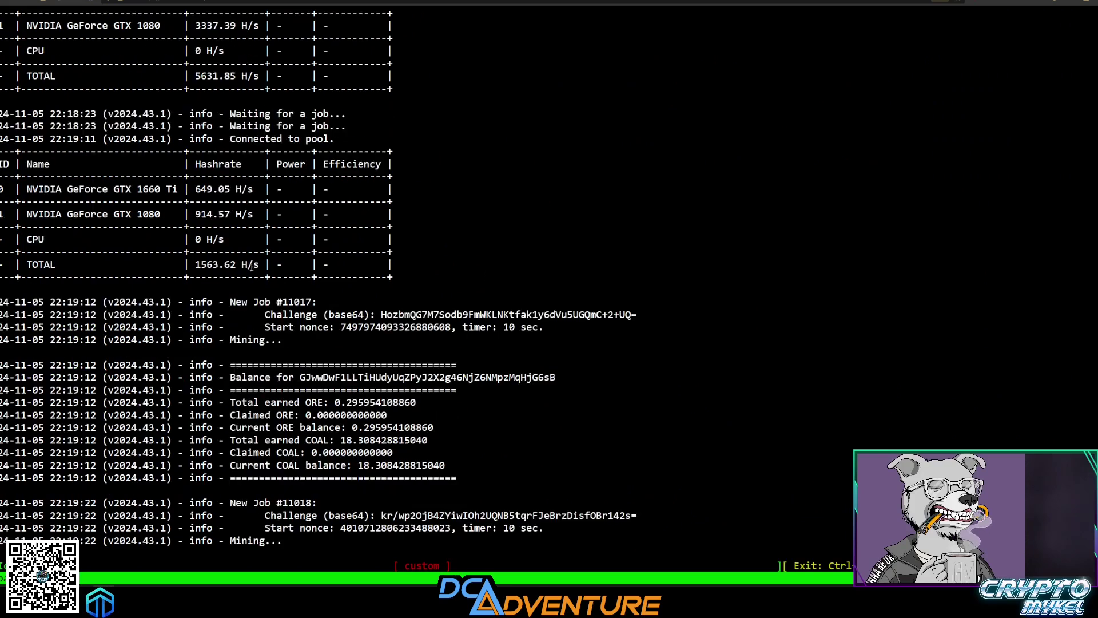
Step: Highlight the GTX 1660 Ti hashrate value in the miner log, then clear it
drag(219, 390, 192, 390)
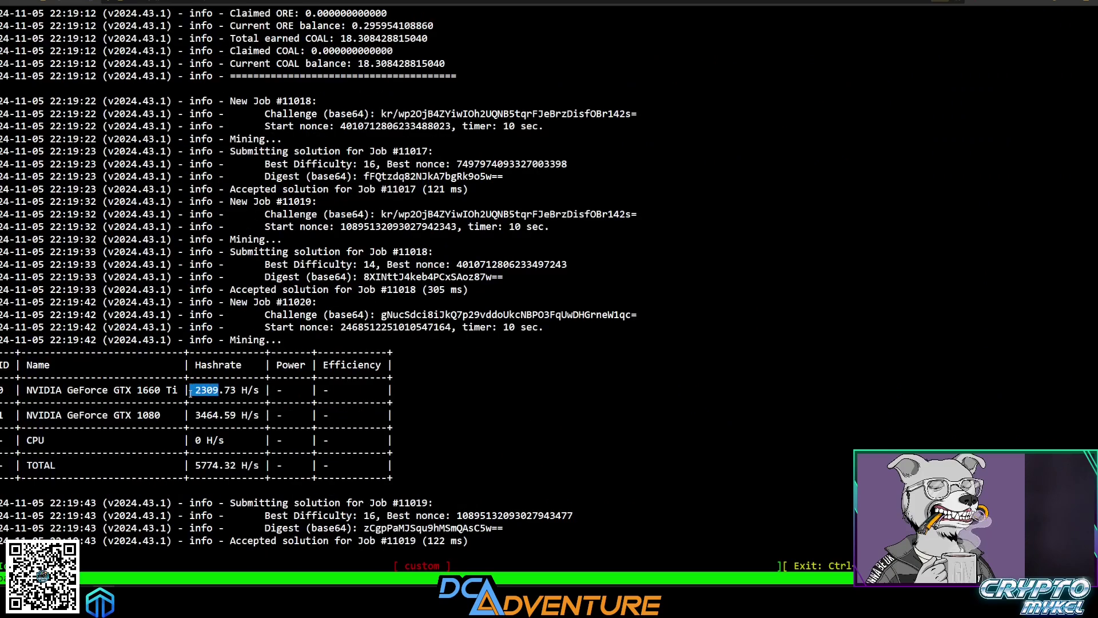
click(94, 404)
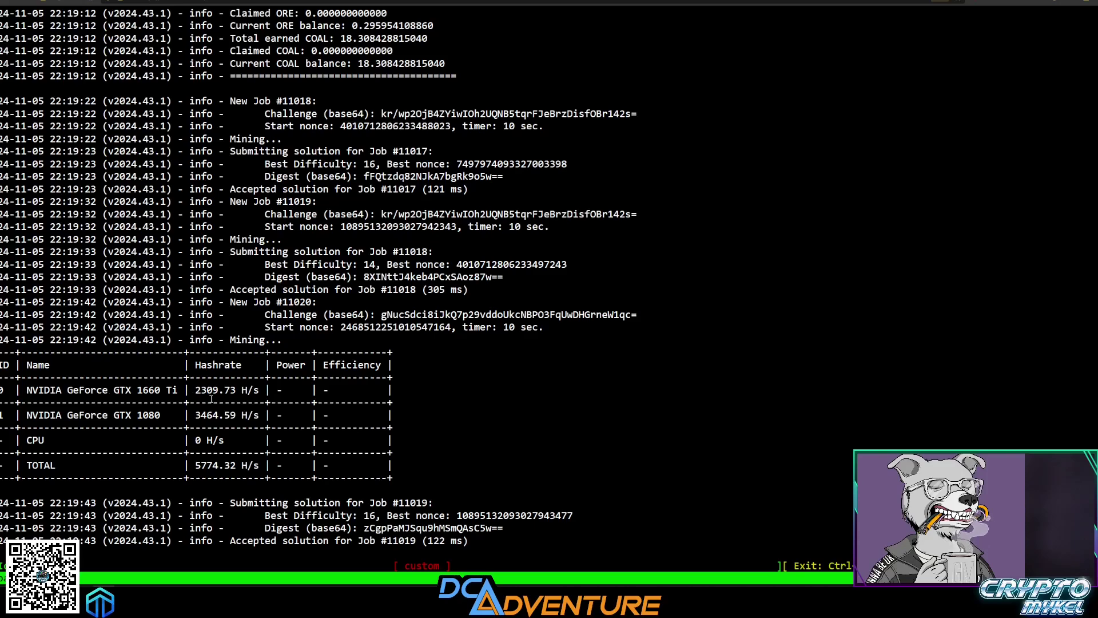